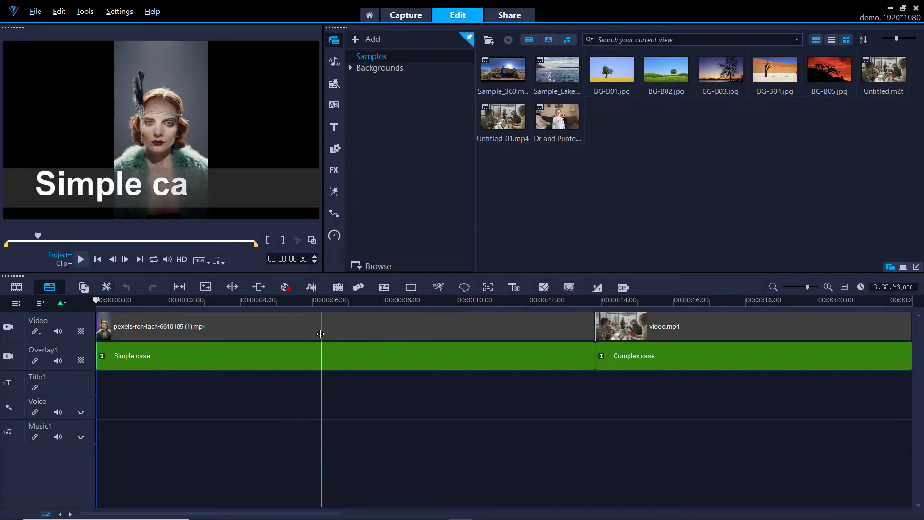
Preview the portrait, meeting-room and 4K Complex case clips along the timeline.
left_click(211, 332)
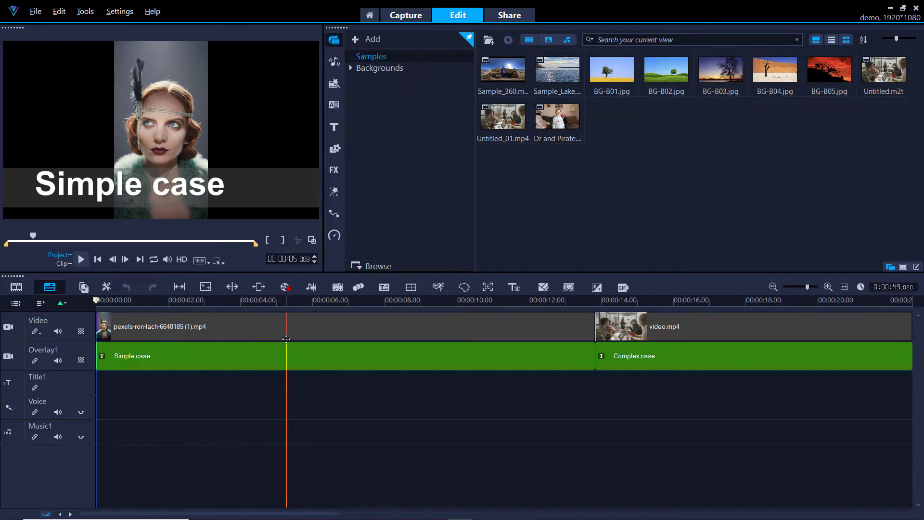
left_click(322, 337)
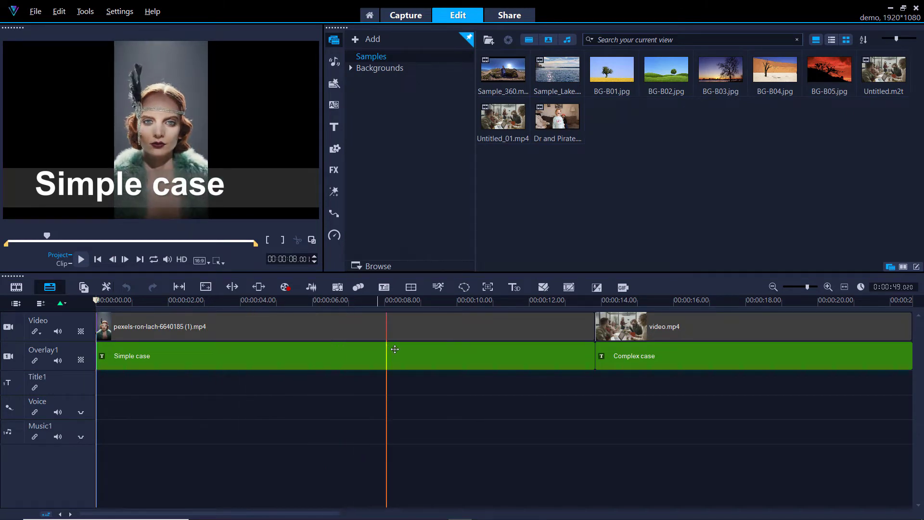
left_click(668, 324)
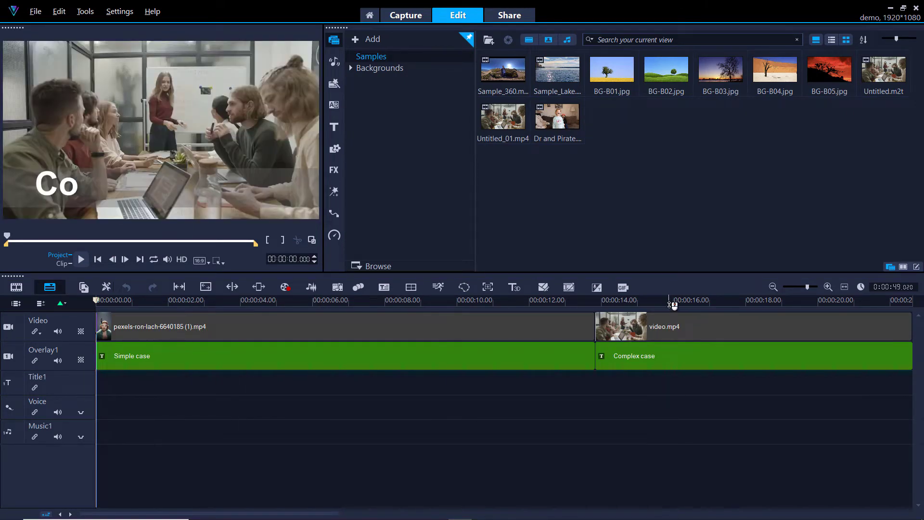
left_click(701, 326)
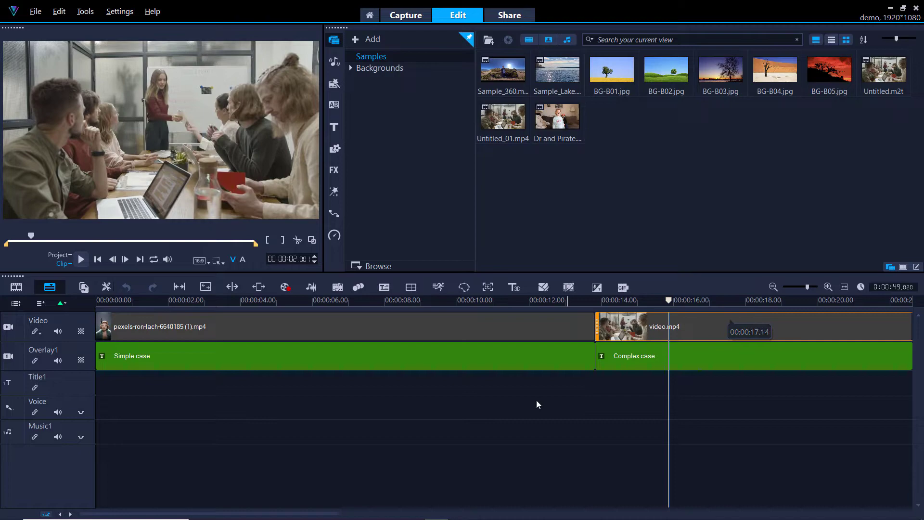
left_click_drag(328, 514, 547, 510)
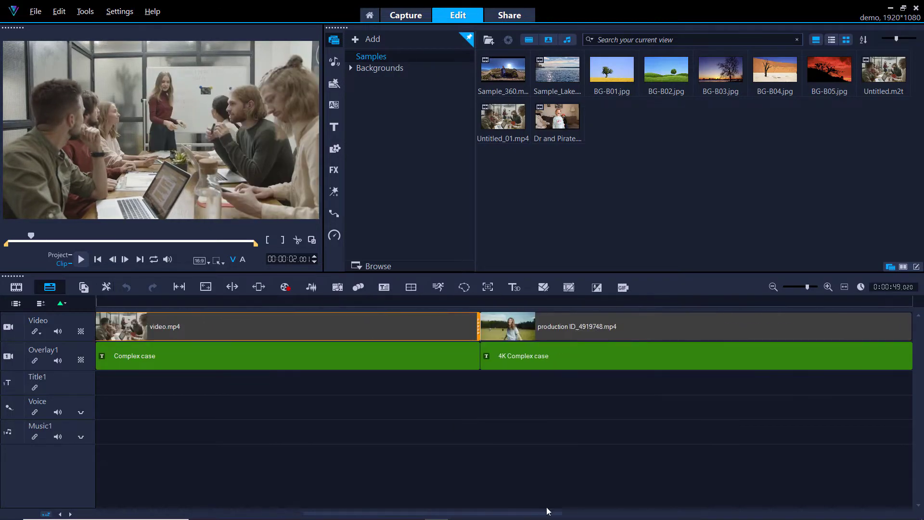
left_click(553, 300)
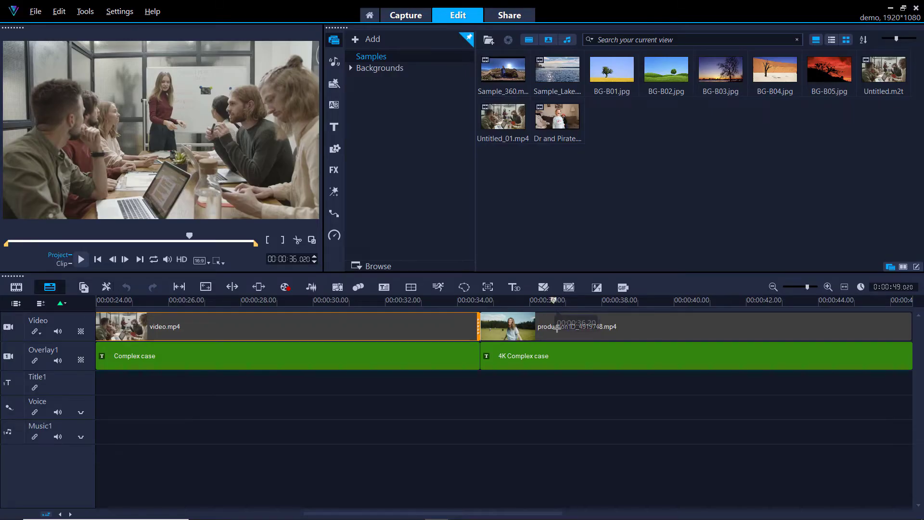
left_click(554, 302)
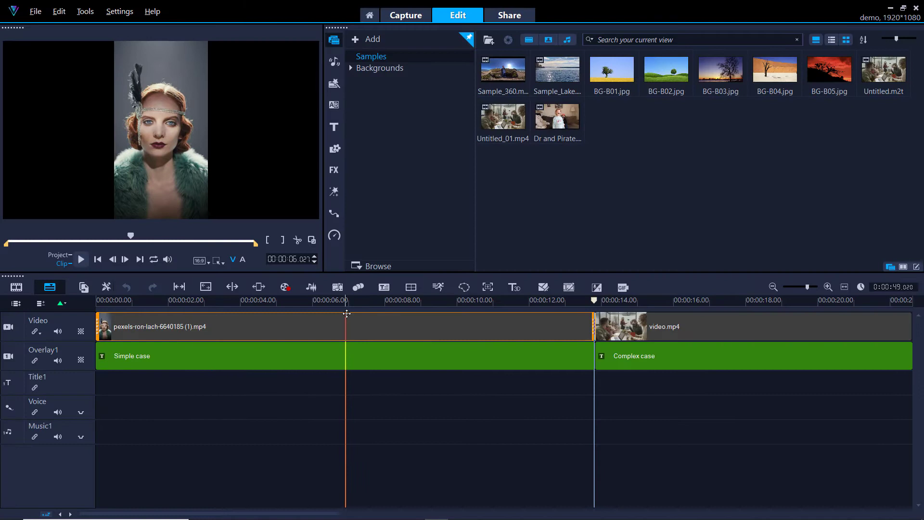
Find the Face Effects filter by searching 'face' and apply it to the portrait clip.
left_click(335, 166)
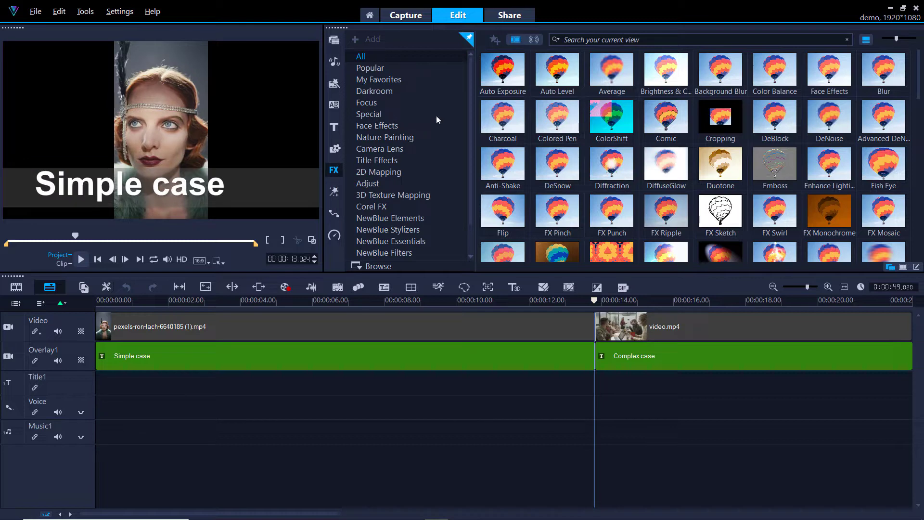
left_click(565, 40)
type("face")
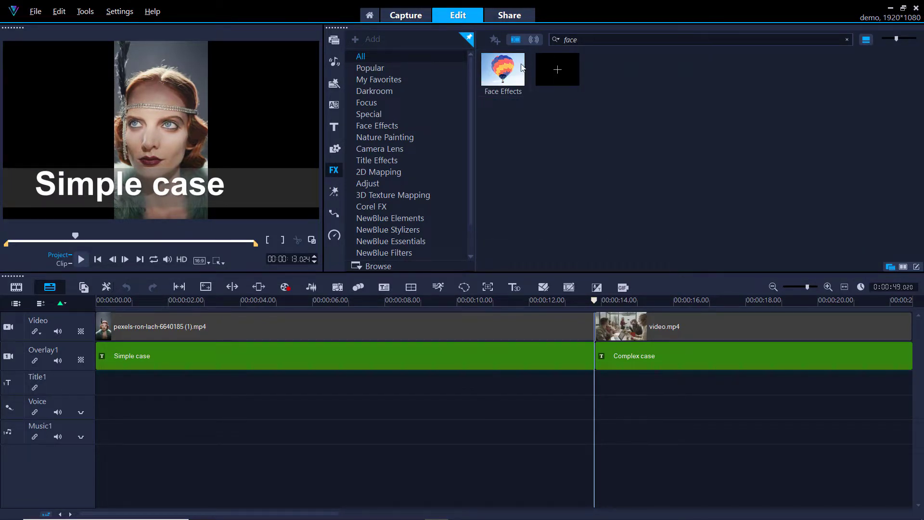
left_click(520, 68)
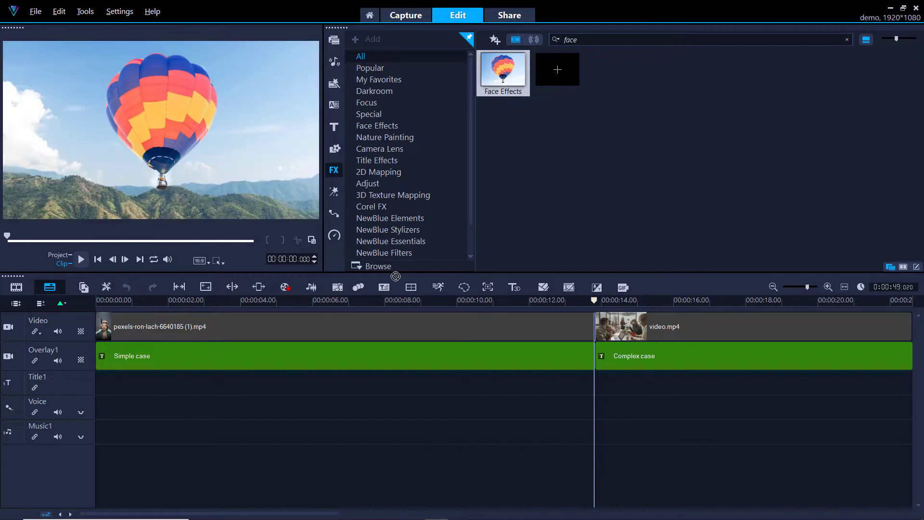
left_click_drag(395, 276, 383, 326)
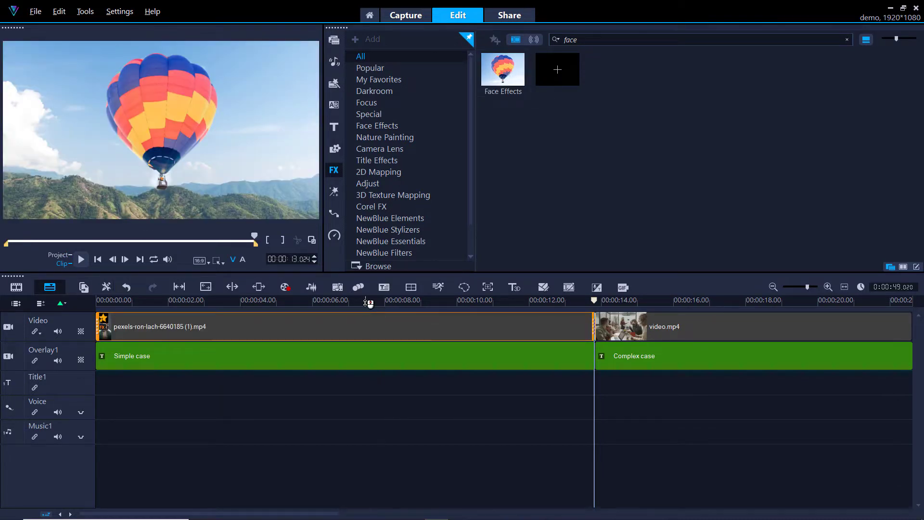
left_click(367, 302)
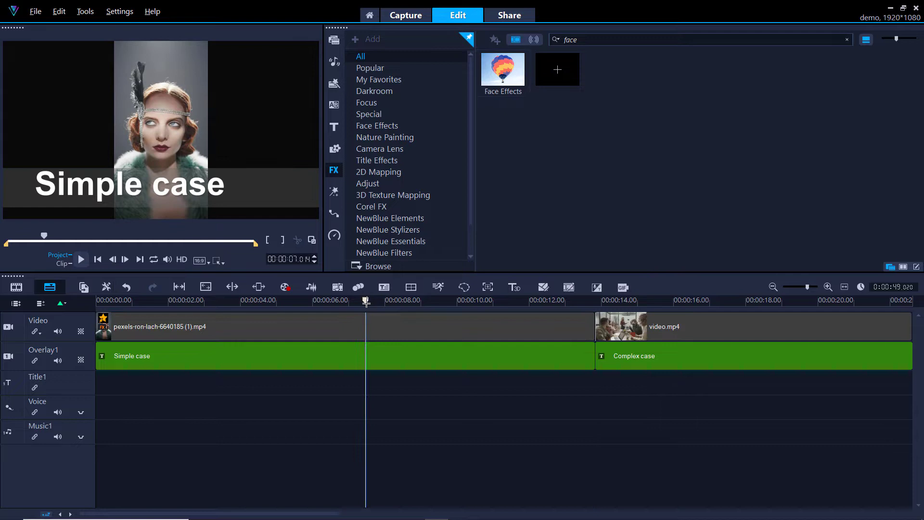
Set the portrait clip's Face Effects to Eye Size 91, Face Width -71, with more skin smoothing.
double_click(264, 321)
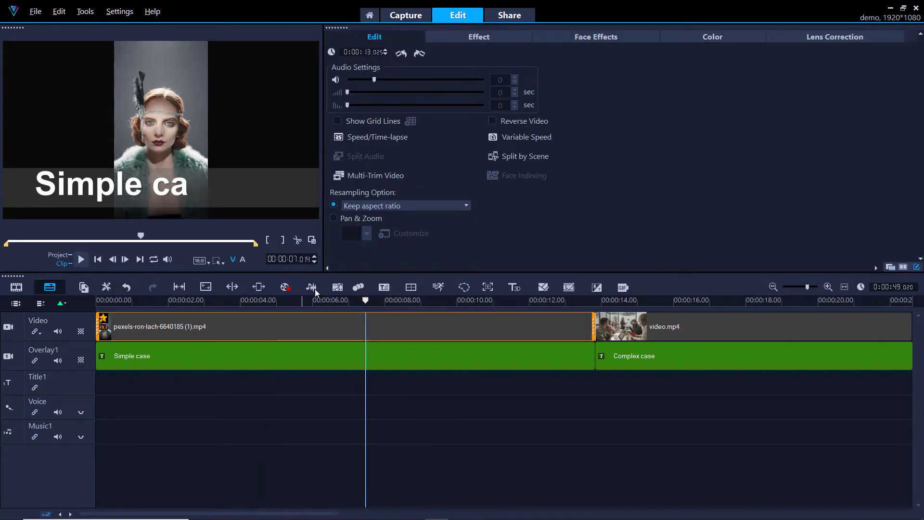
left_click(466, 36)
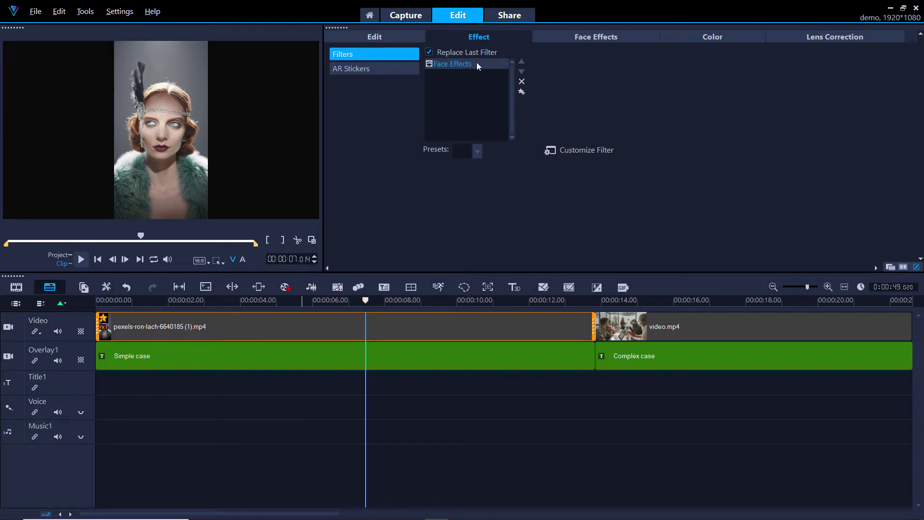
left_click(586, 41)
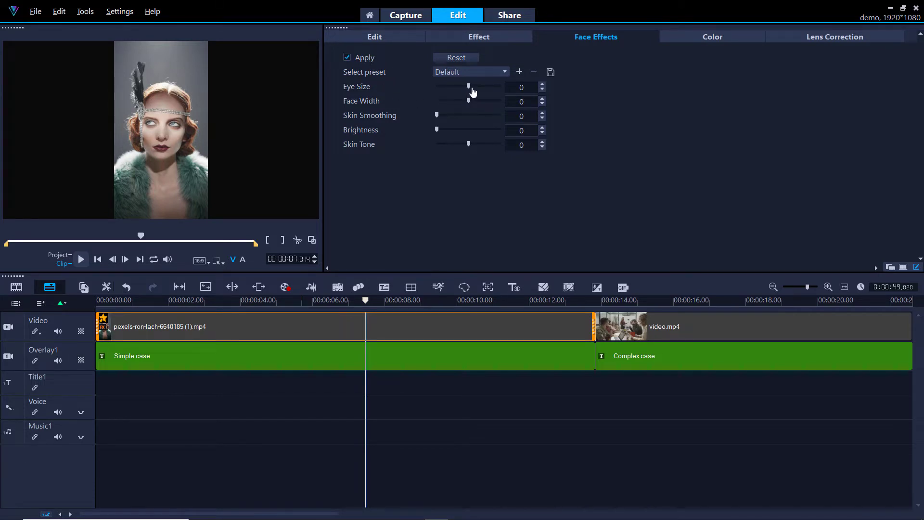
left_click_drag(471, 89, 499, 88)
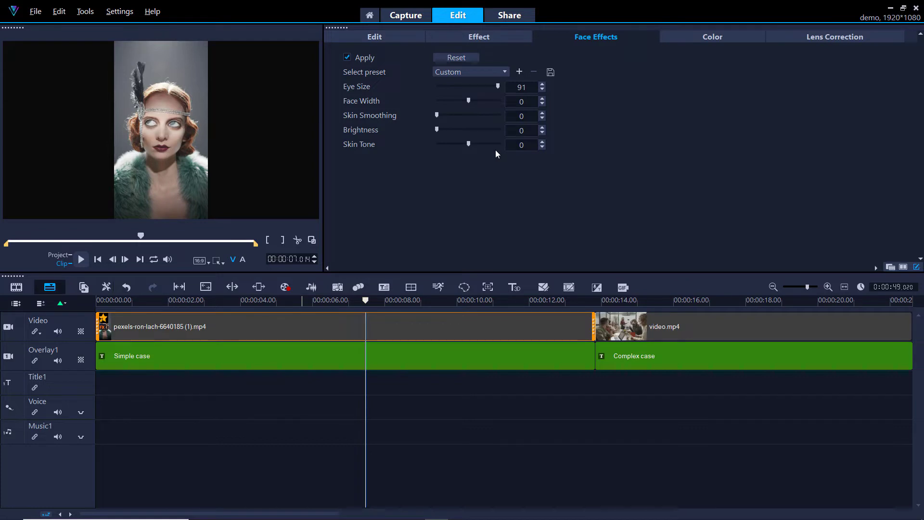
left_click_drag(469, 103, 447, 104)
left_click_drag(437, 119, 449, 120)
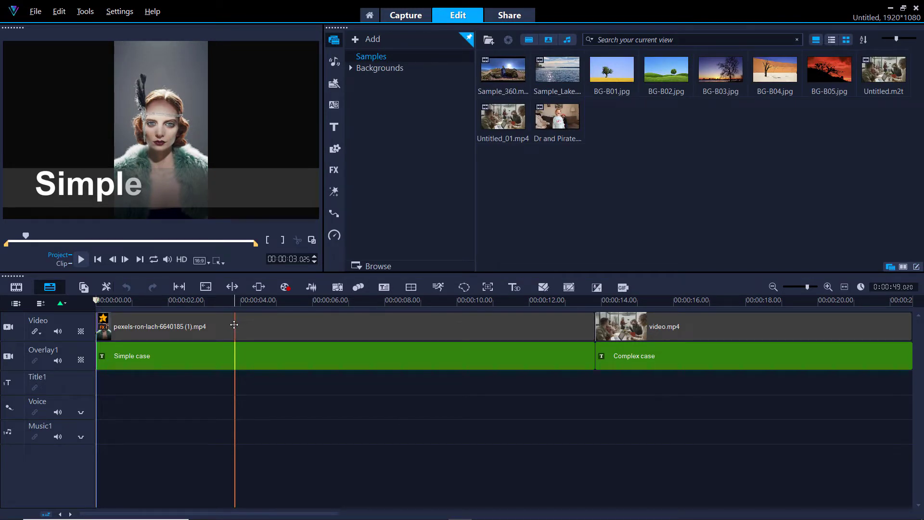
Reopen the portrait clip's Face Effects settings and bring Eye Size down to 59.
double_click(234, 325)
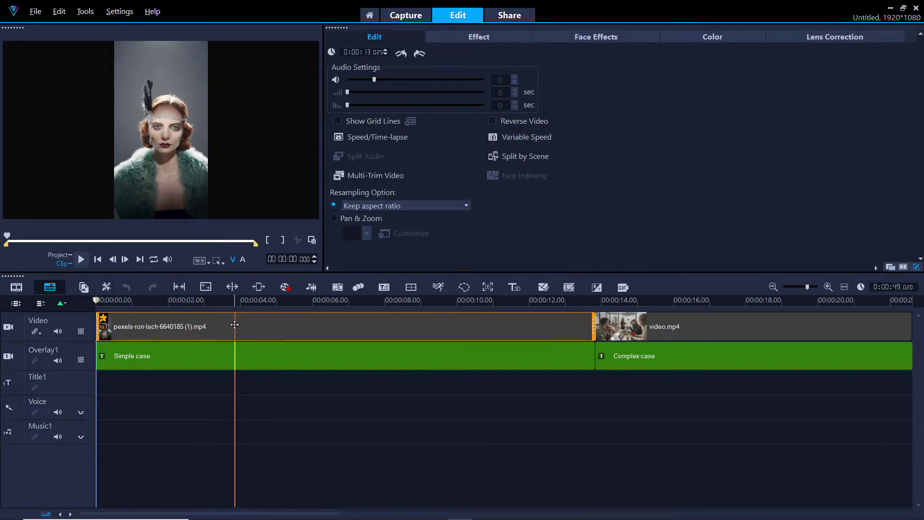
left_click(485, 37)
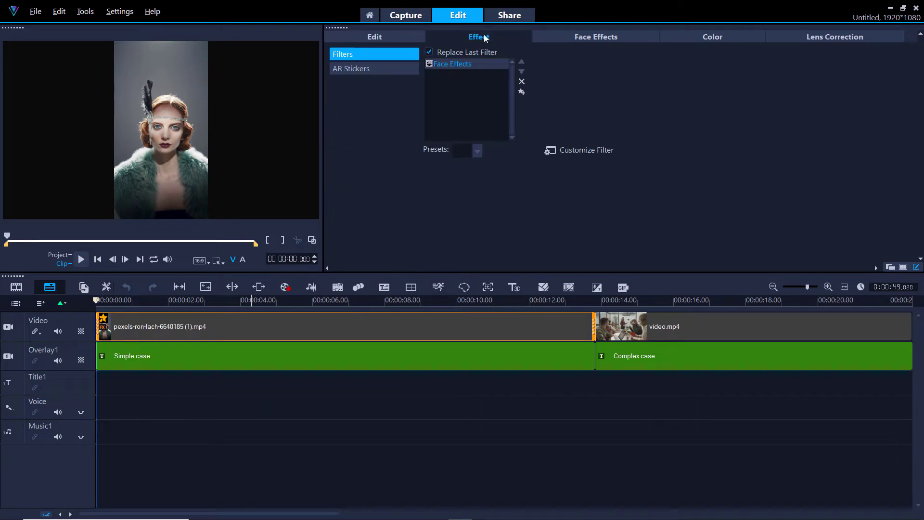
left_click(576, 38)
left_click_drag(469, 89, 441, 118)
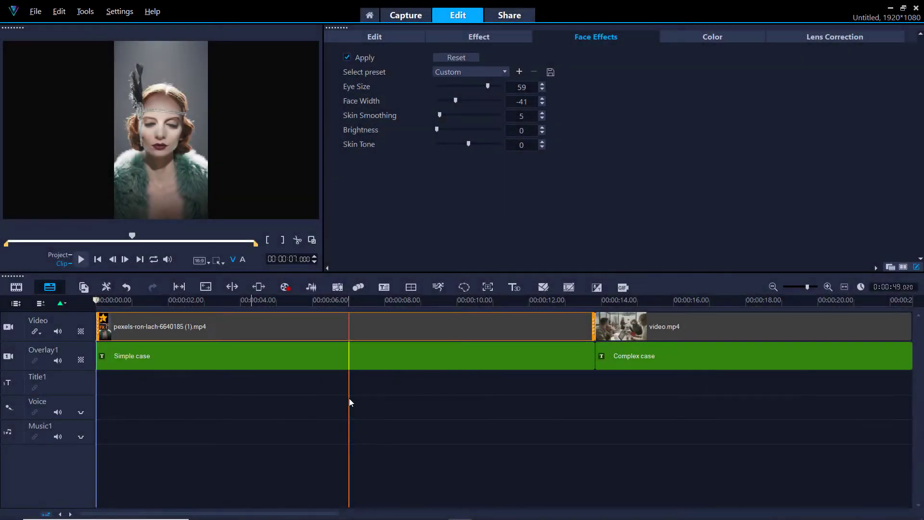
Delete both filters from the portrait clip and move the playhead to about 3 s.
left_click(505, 36)
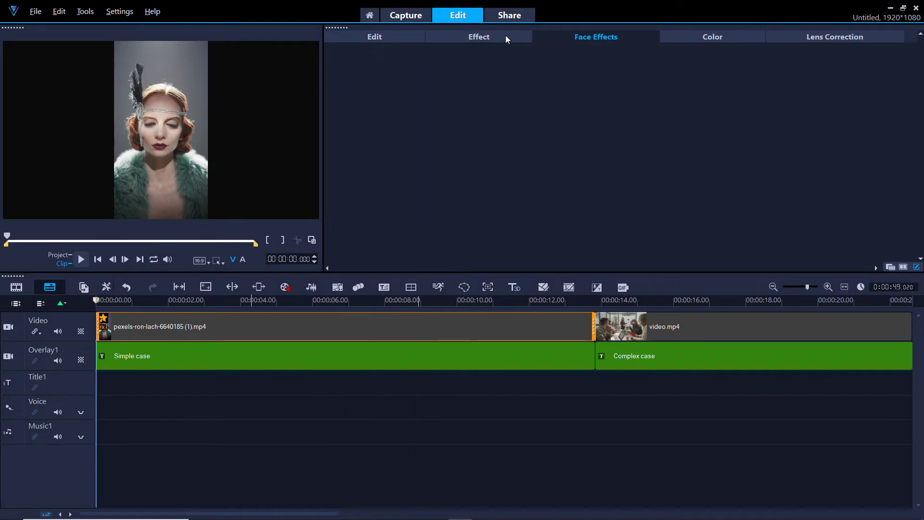
left_click(521, 82)
left_click(521, 82)
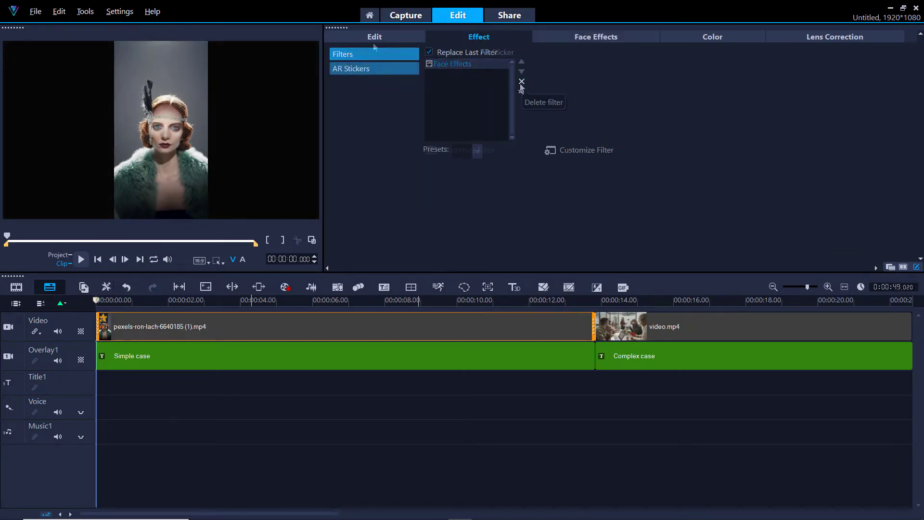
left_click(375, 37)
left_click(221, 404)
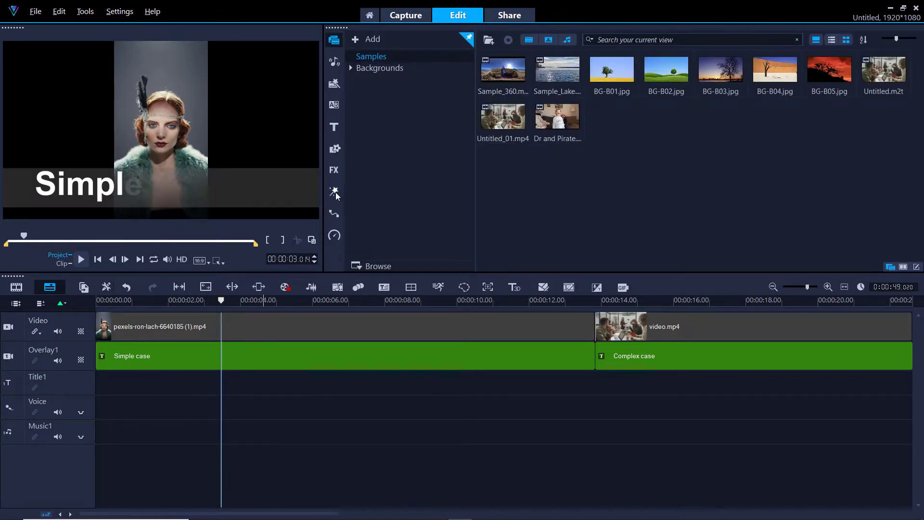
Browse the AR sticker categories Glasses, Animated Hats, Animals and Masks, ending on Static Hats.
left_click(334, 192)
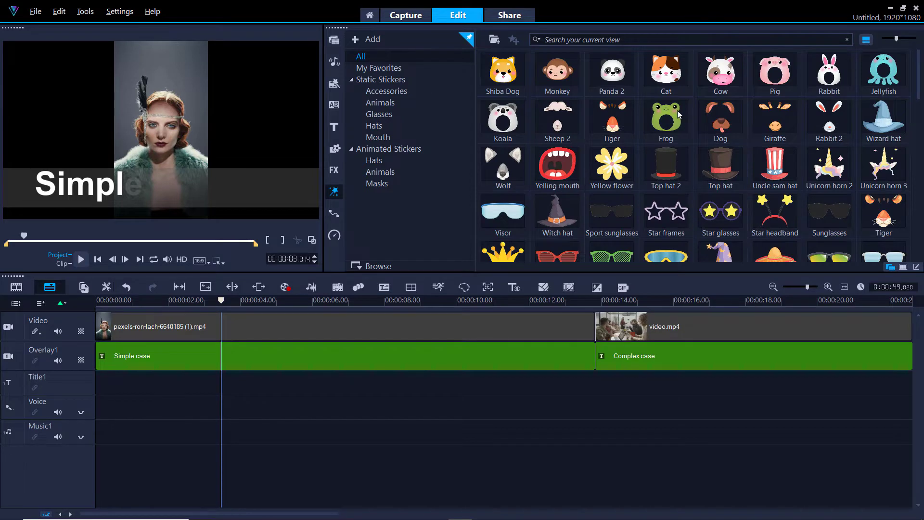
scroll(674, 127, "down", 1)
scroll(673, 127, "down", 5)
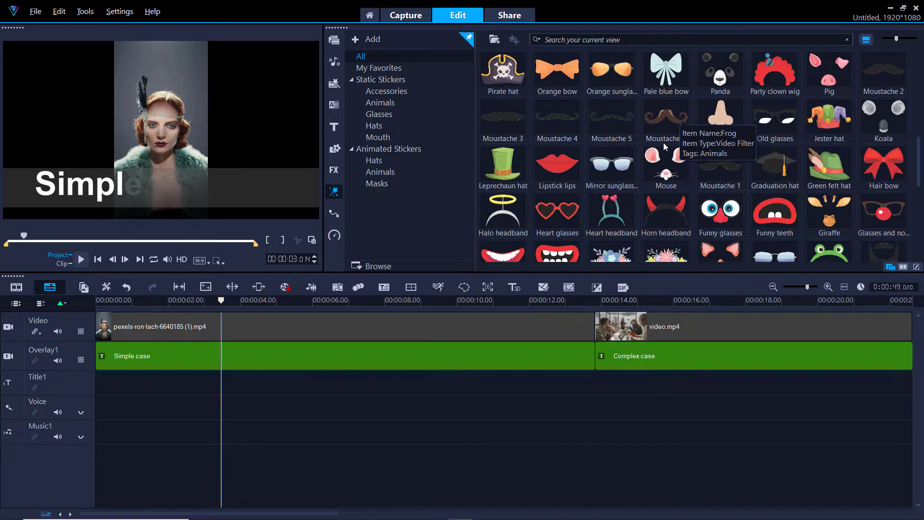
scroll(663, 143, "down", 3)
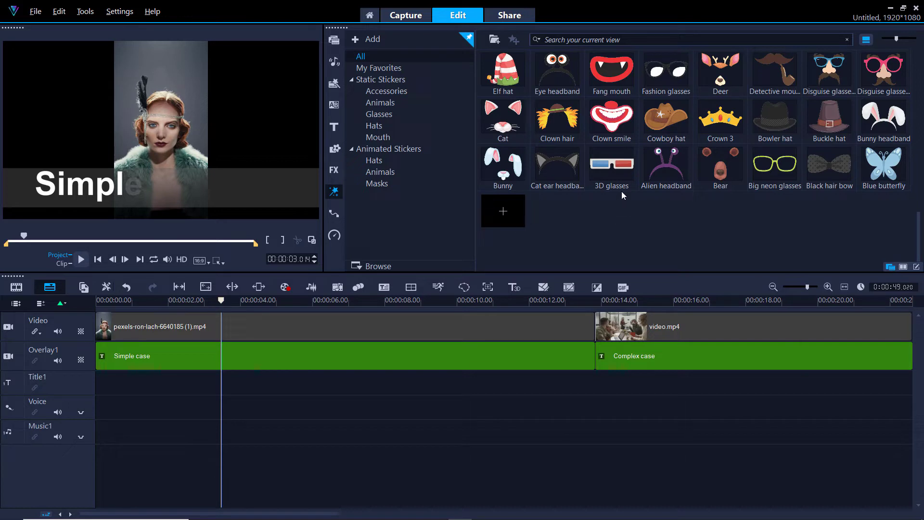
left_click(379, 114)
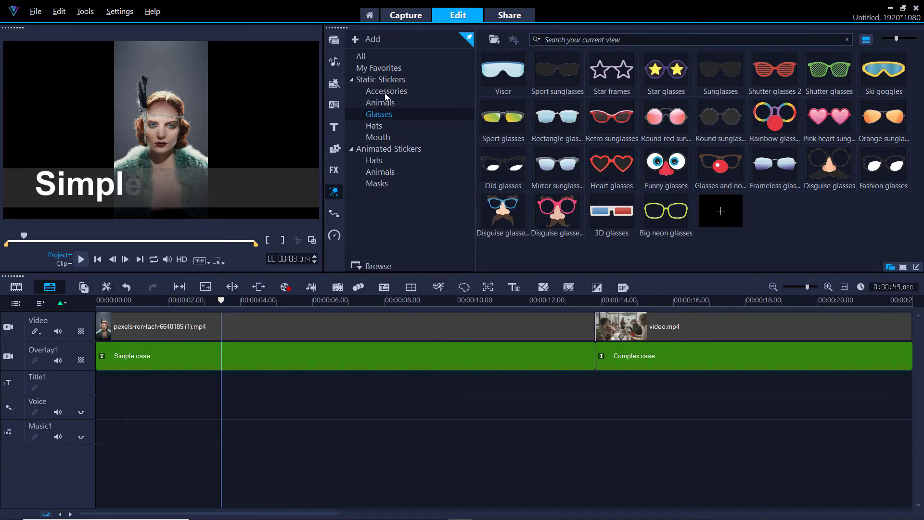
left_click(373, 163)
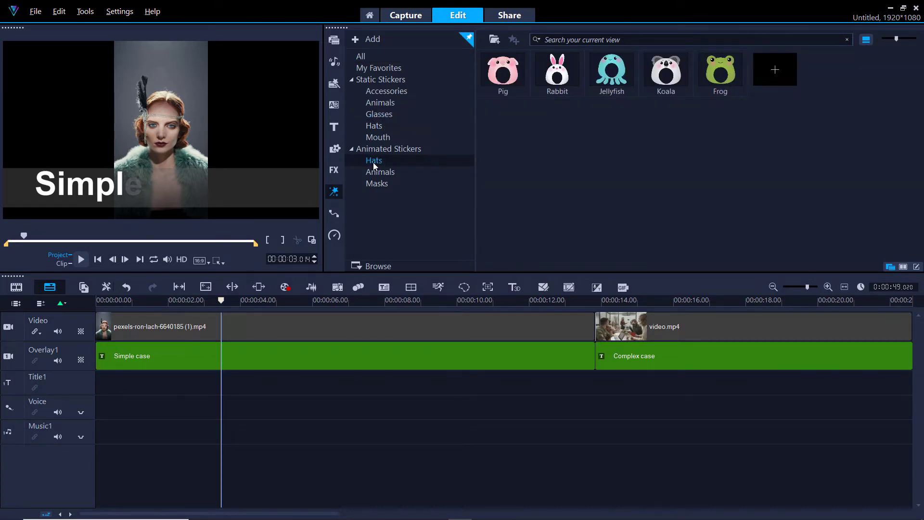
left_click(373, 172)
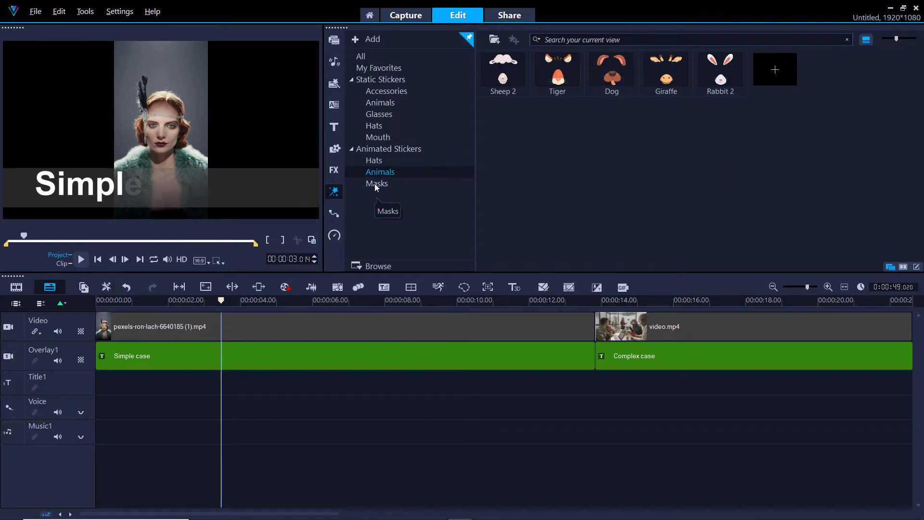
left_click(374, 184)
left_click(374, 126)
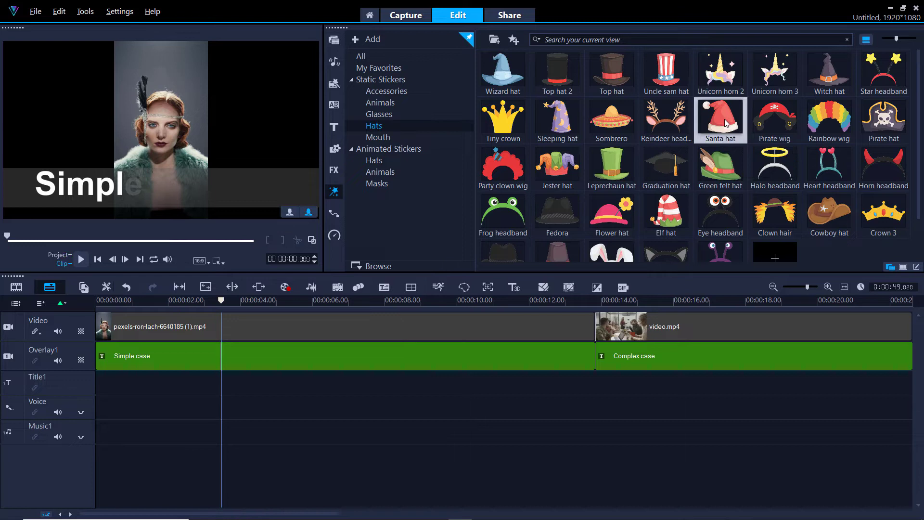
Apply the Santa hat sticker to the portrait clip and nudge its position slightly in Edit Sticker.
left_click_drag(724, 119, 366, 325)
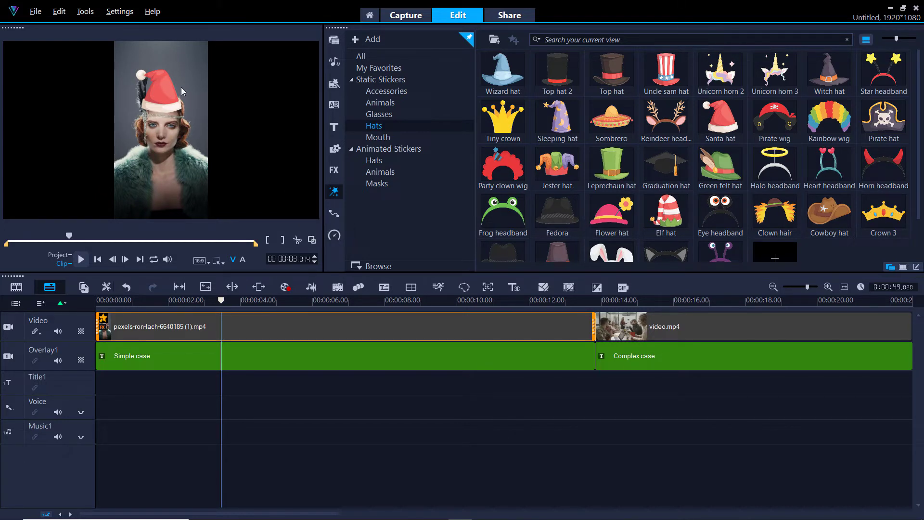
left_click_drag(285, 300, 284, 327)
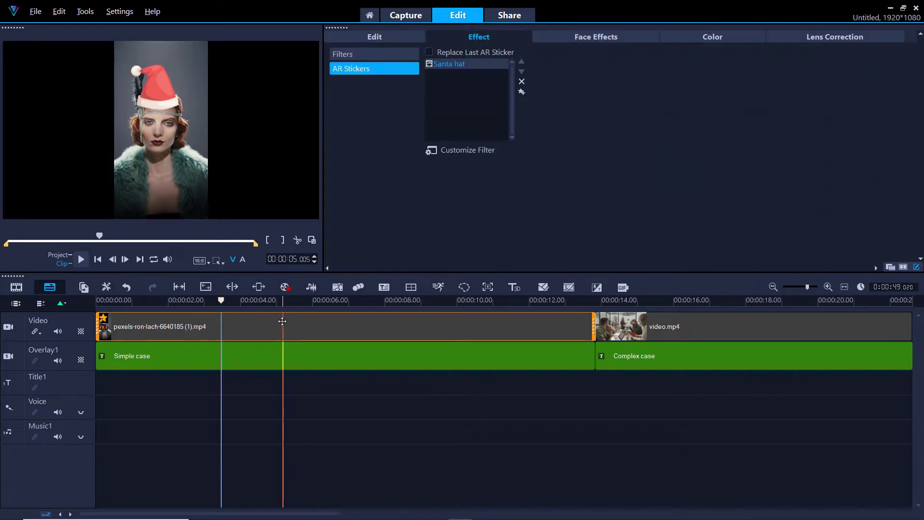
left_click(455, 150)
left_click_drag(461, 235, 462, 223)
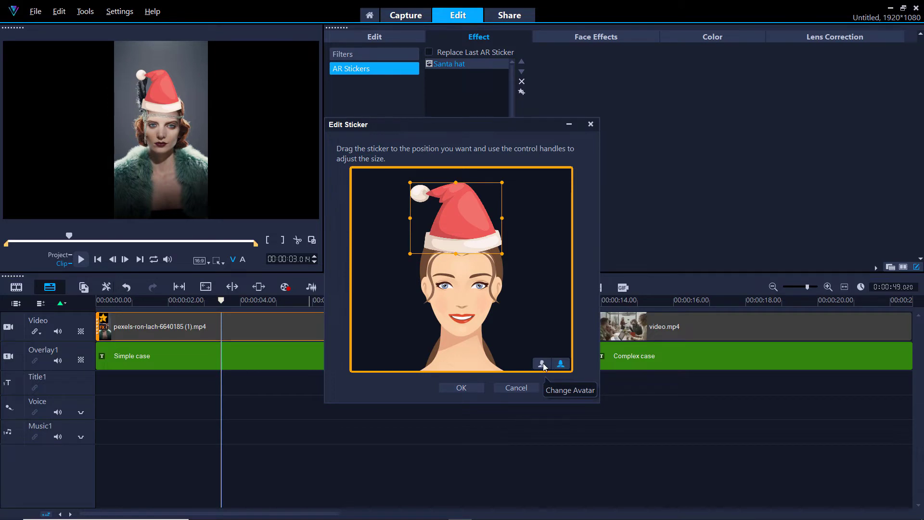
left_click(560, 367)
left_click(561, 367)
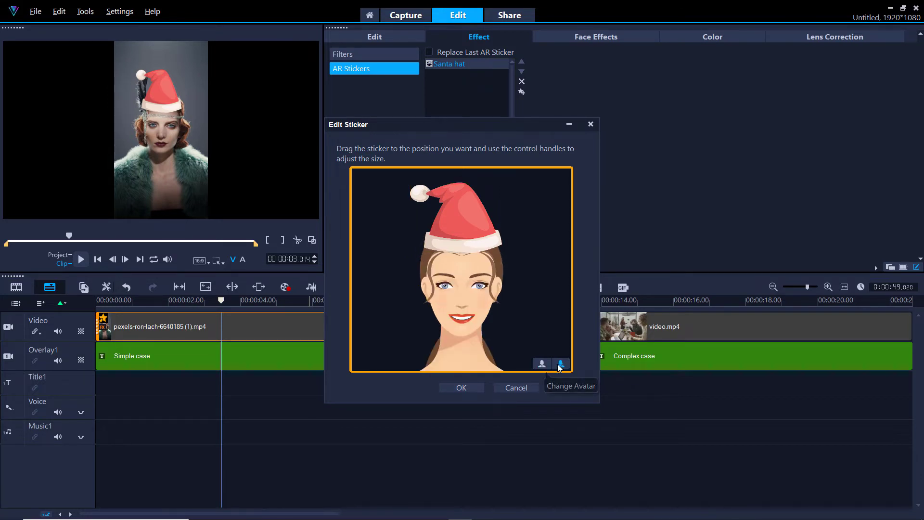
left_click(468, 215)
left_click_drag(468, 214, 468, 216)
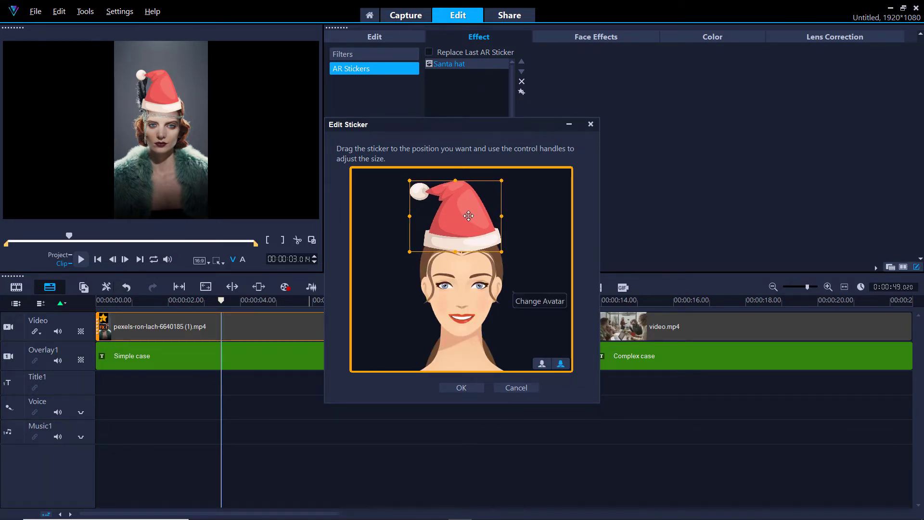
left_click(466, 390)
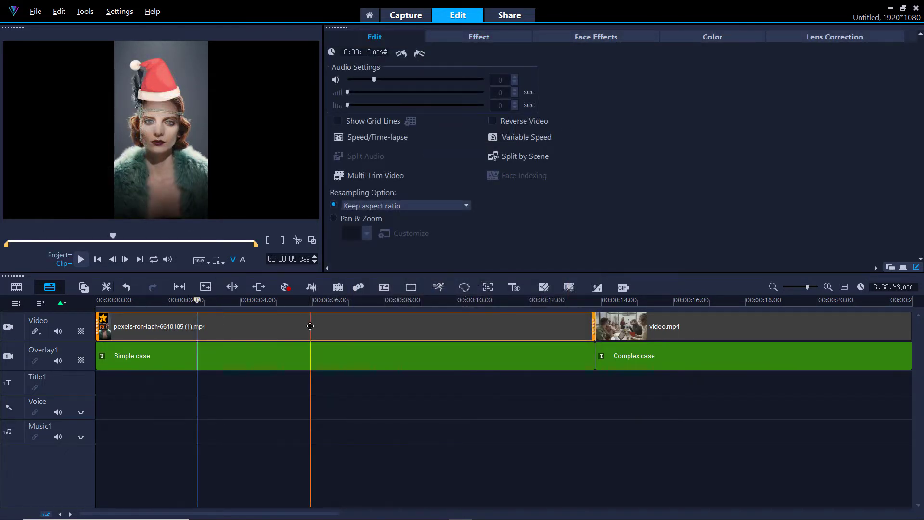
Enlarge the portrait woman's Santa hat by dragging its corner handle outward, then confirm.
left_click(472, 35)
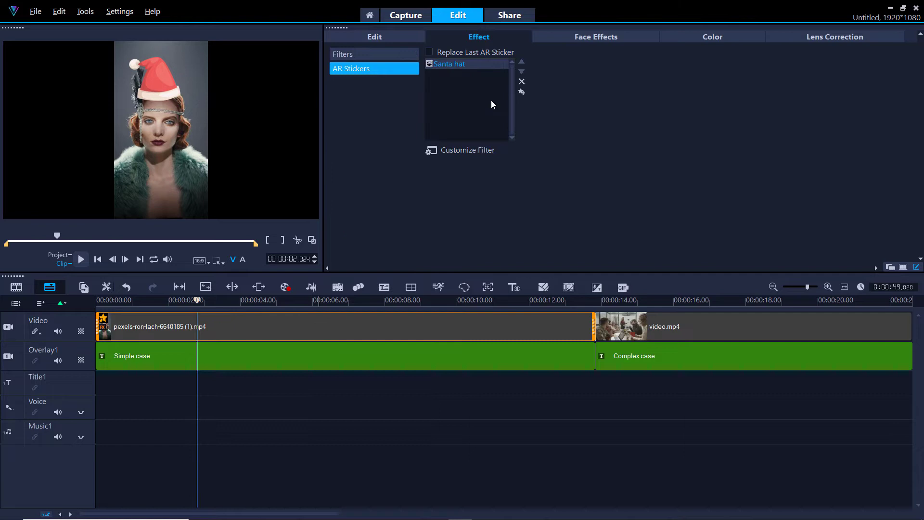
left_click(462, 149)
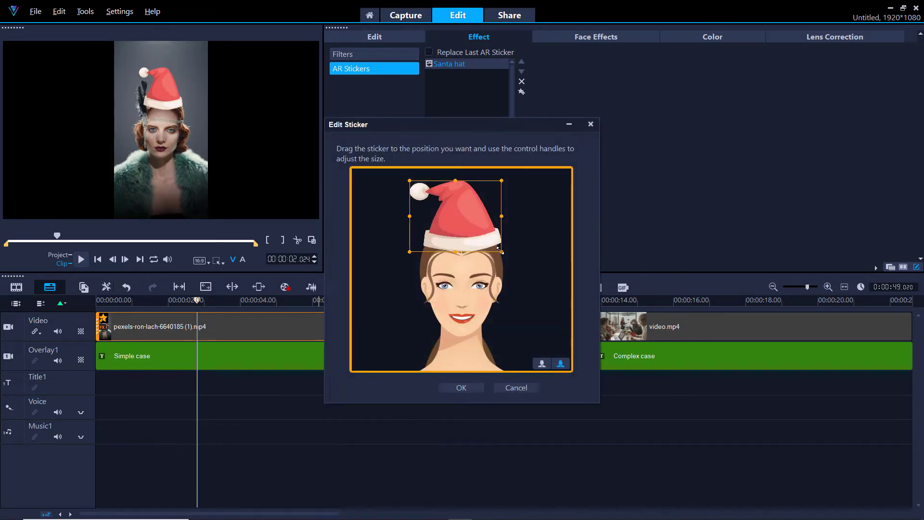
mouse_move(501, 252)
left_mouse_down()
mouse_move(519, 272)
mouse_move(510, 260)
left_mouse_up()
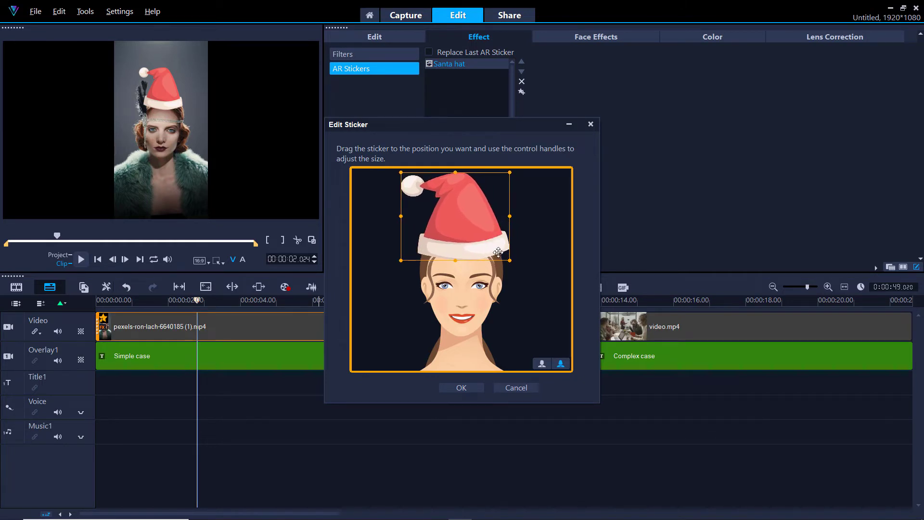
left_click(475, 388)
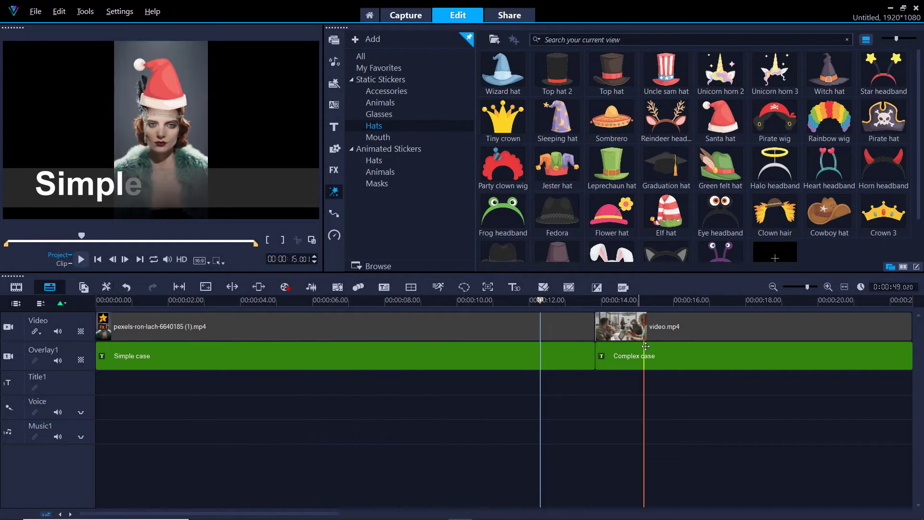
Put the Santa hat sticker on the standing woman in video.mp4 and scrub ahead to check tracking.
left_click(650, 327)
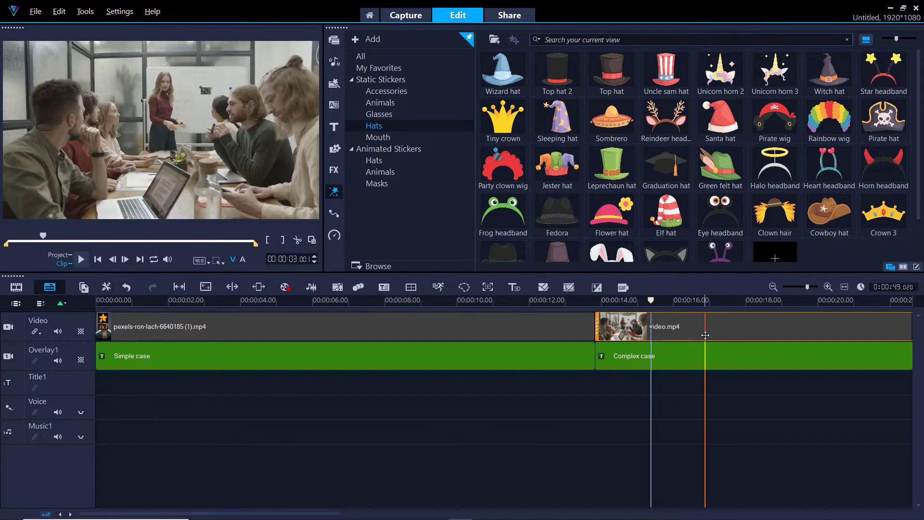
left_click(715, 123)
left_click_drag(701, 176, 656, 327)
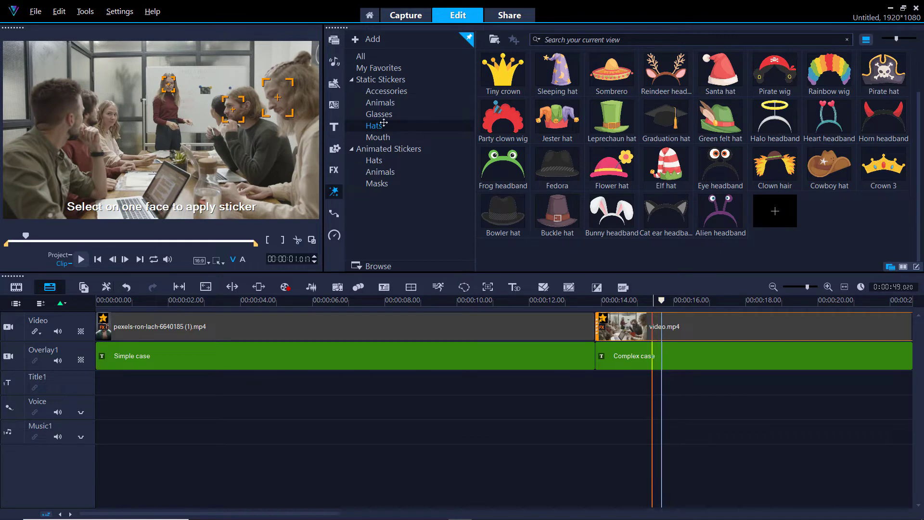
left_click(168, 84)
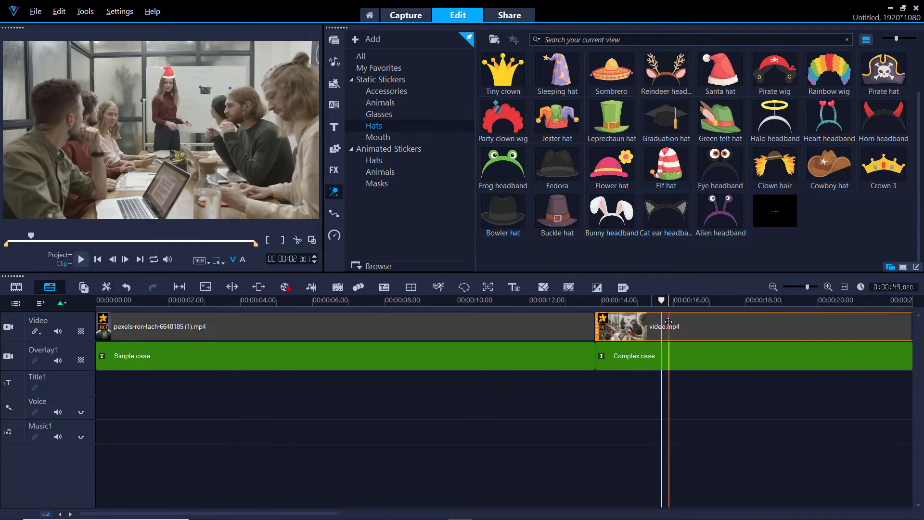
left_click_drag(668, 322, 759, 330)
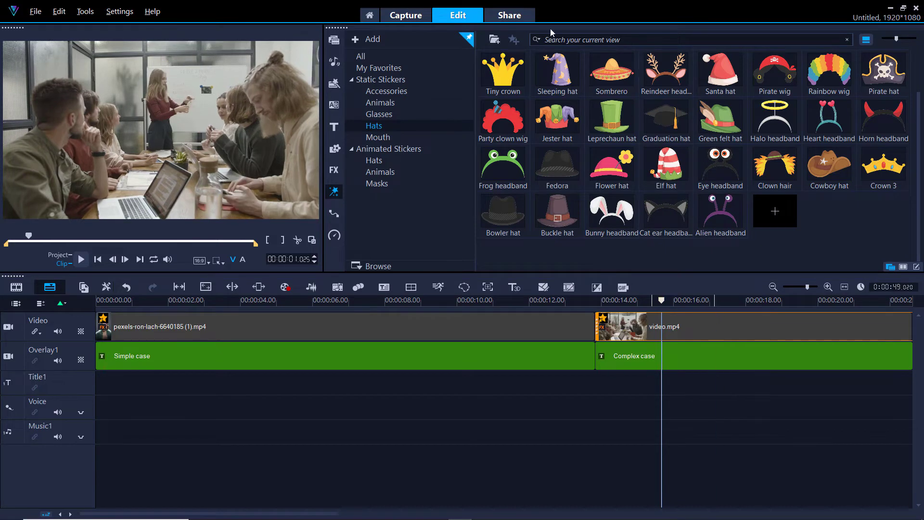
Review and confirm the Santa hat placement on the office clip in Edit Sticker.
double_click(626, 323)
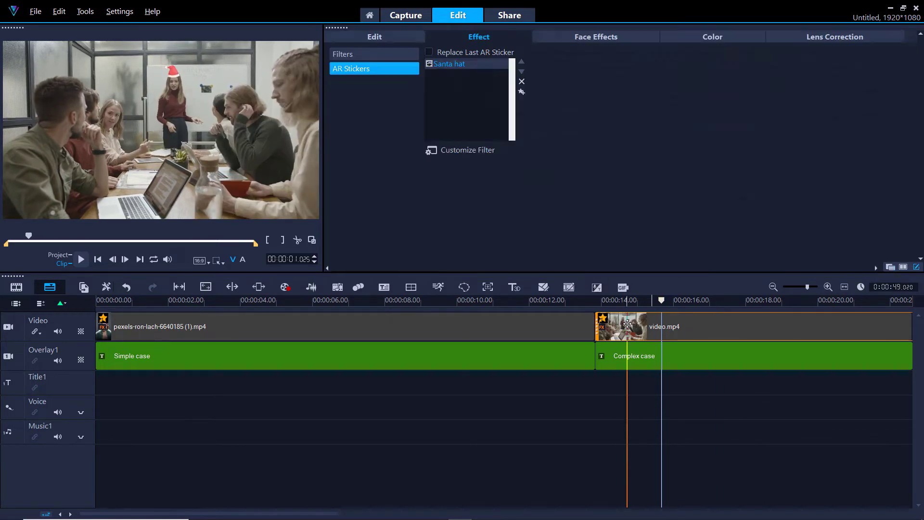
left_click(477, 150)
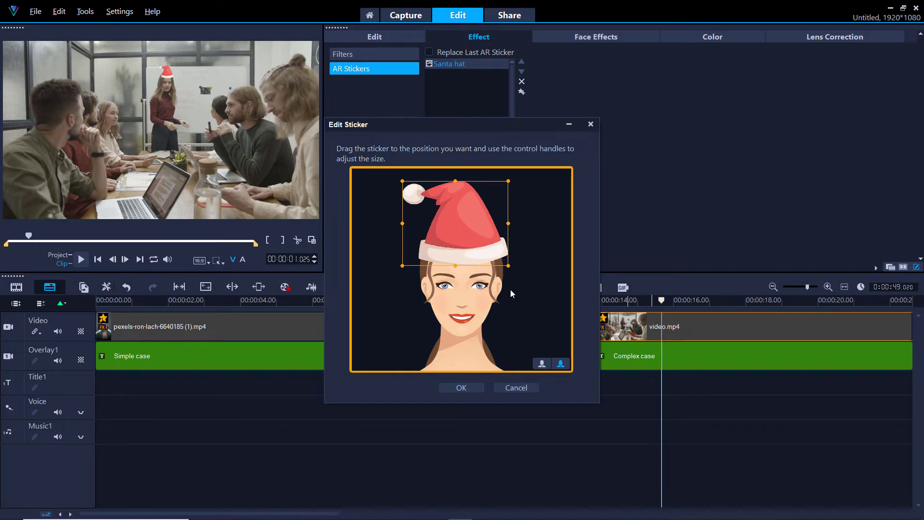
left_click(462, 388)
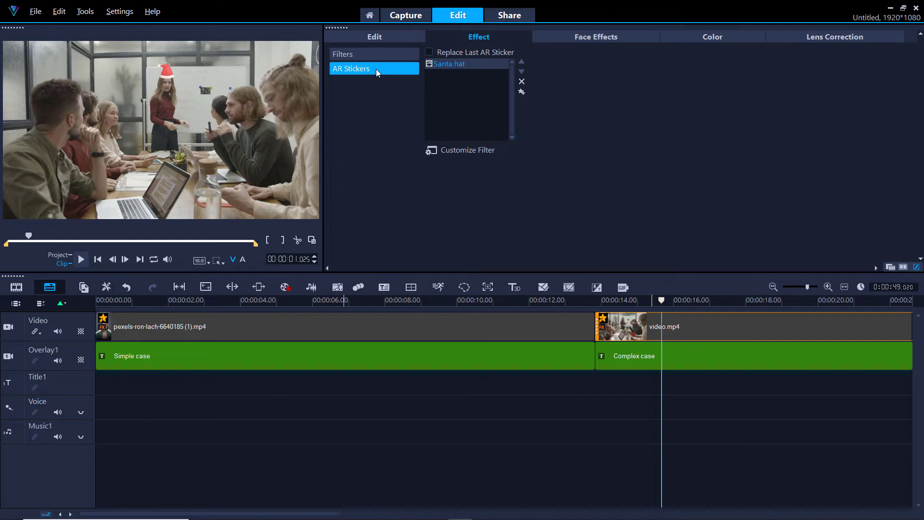
left_click(374, 39)
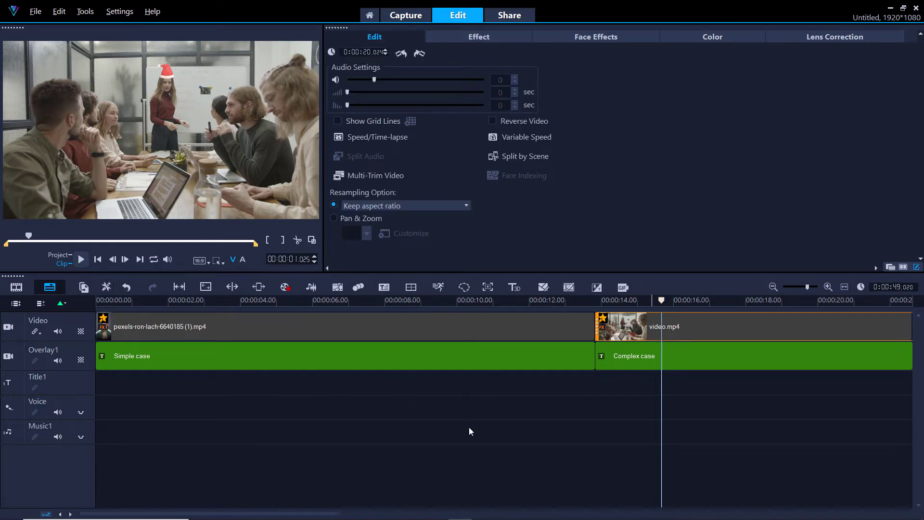
Apply the Moustache 2 sticker to the middle man's face in the office clip.
left_click(627, 405)
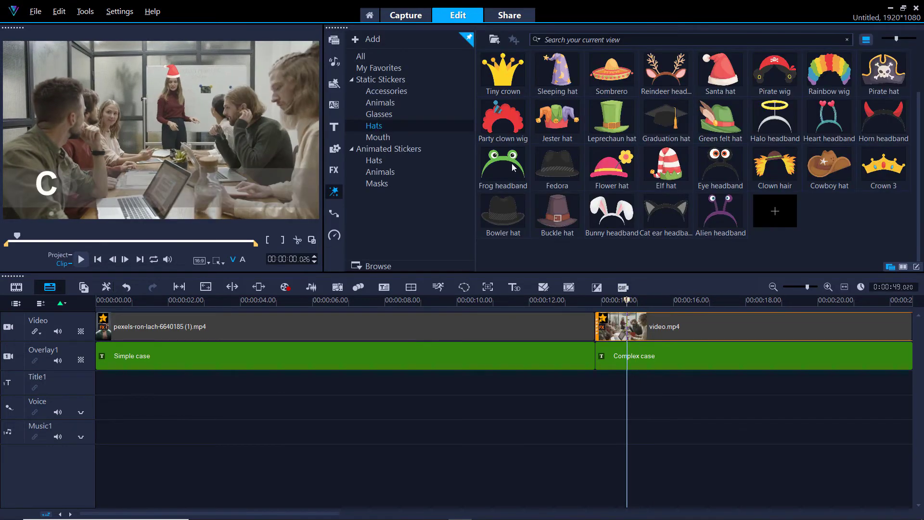
left_click(385, 138)
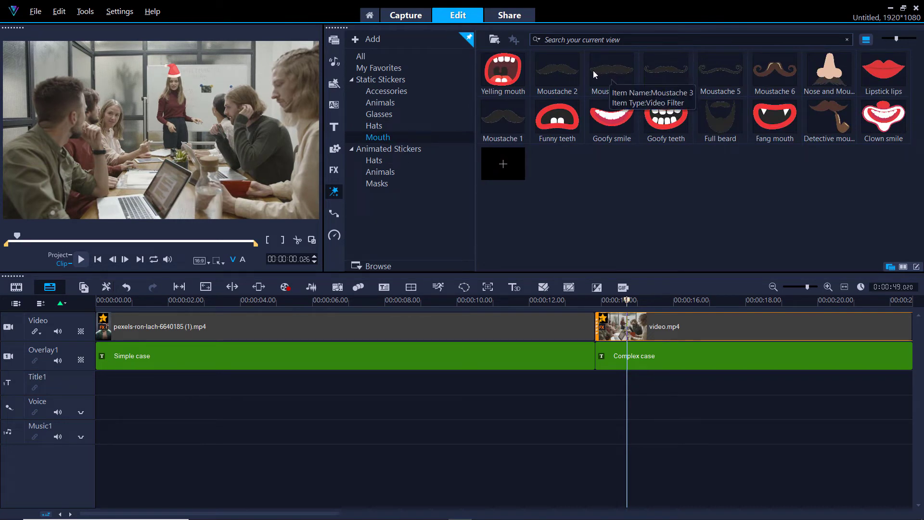
left_click_drag(559, 73, 649, 330)
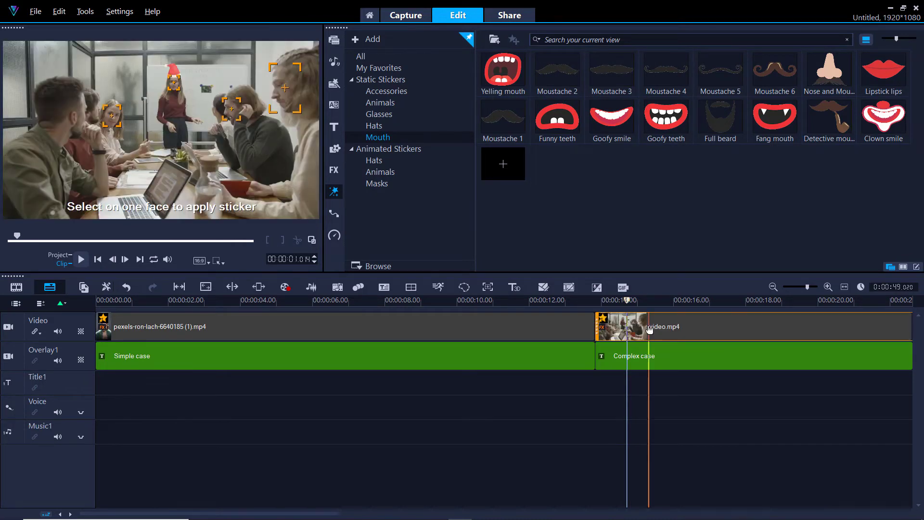
left_click(232, 117)
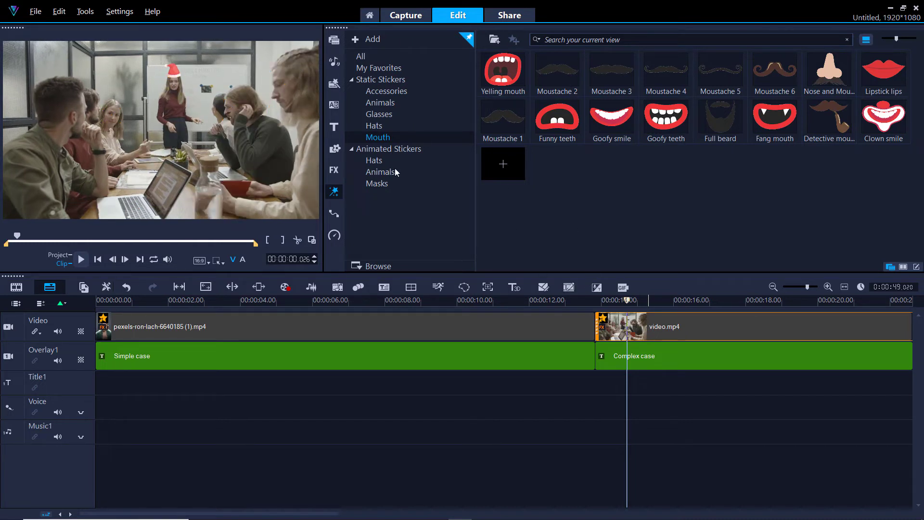
Enlarge the moustache slightly in Edit Sticker, checking it on the male face model.
double_click(673, 340)
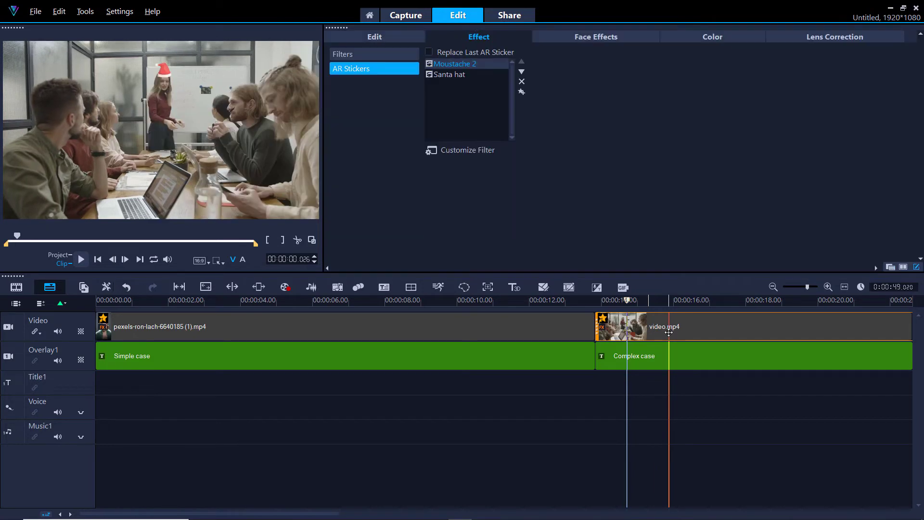
left_click(458, 150)
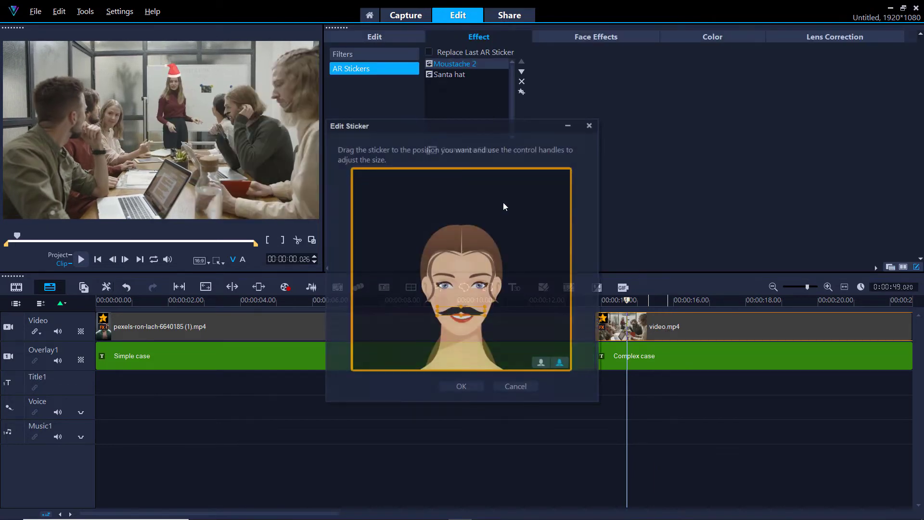
left_click(542, 364)
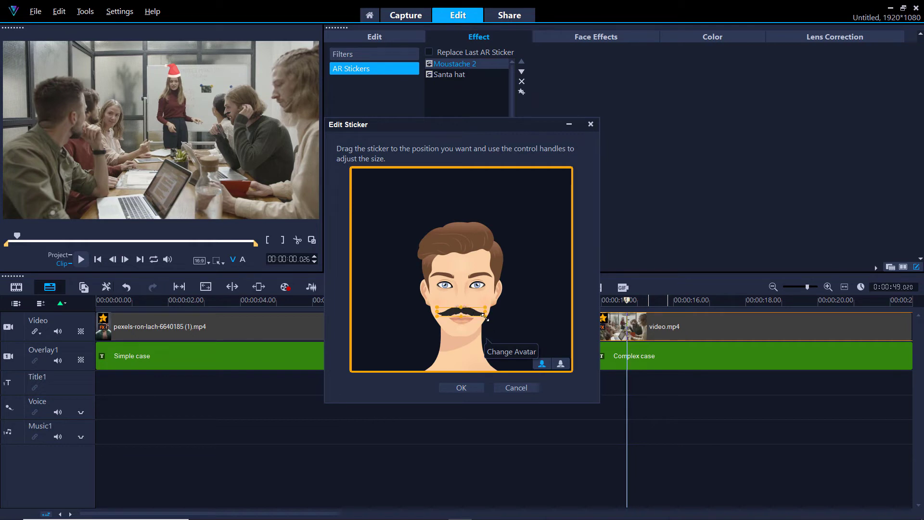
left_click_drag(485, 316, 490, 326)
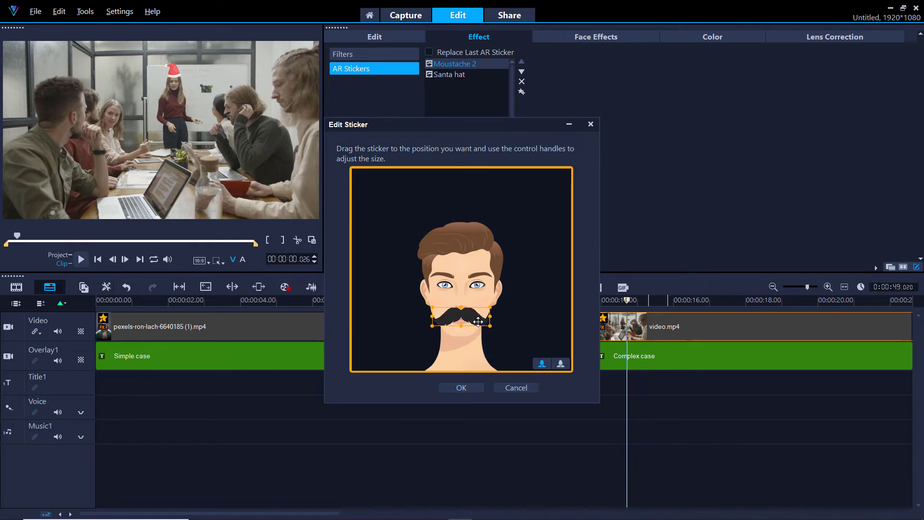
left_click(457, 389)
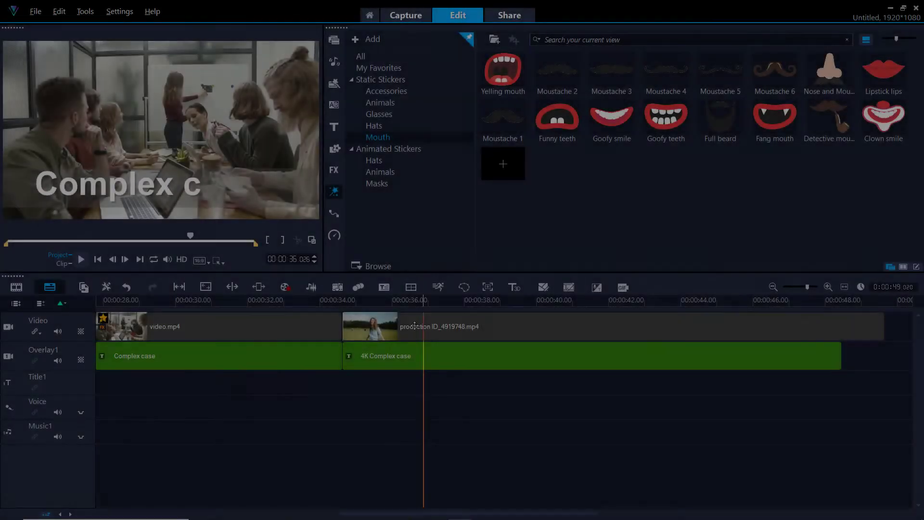
Select the production ID_4919748.mp4 field clip near 36 seconds and apply the Goofy teeth sticker to it.
left_click(402, 328)
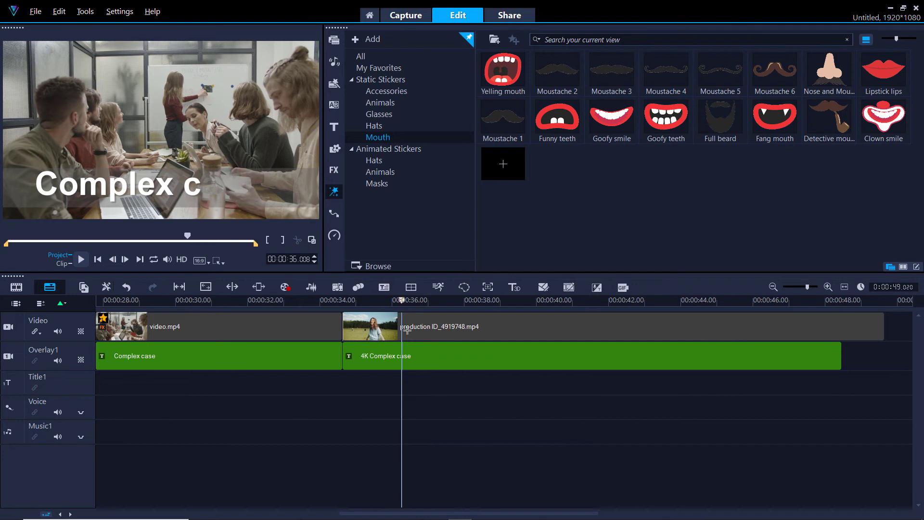
left_click(404, 324)
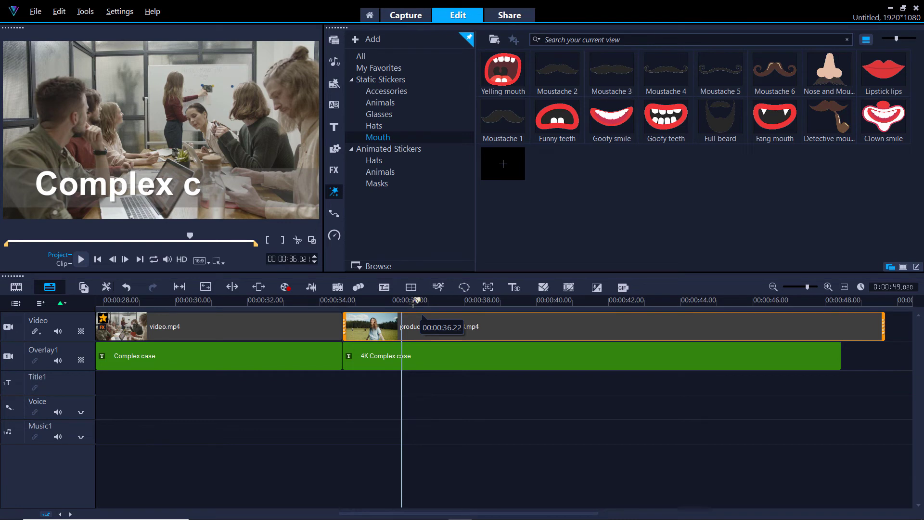
left_click(413, 303)
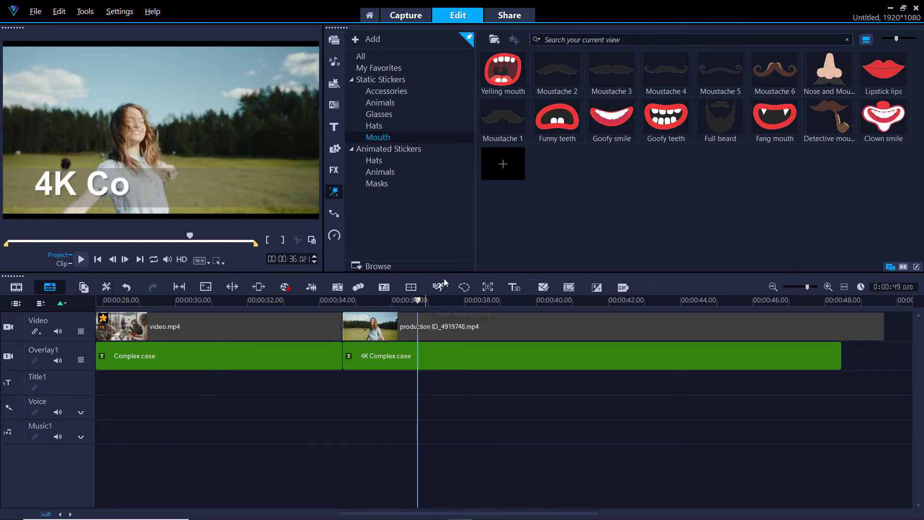
left_click(668, 117)
left_click_drag(668, 117, 606, 327)
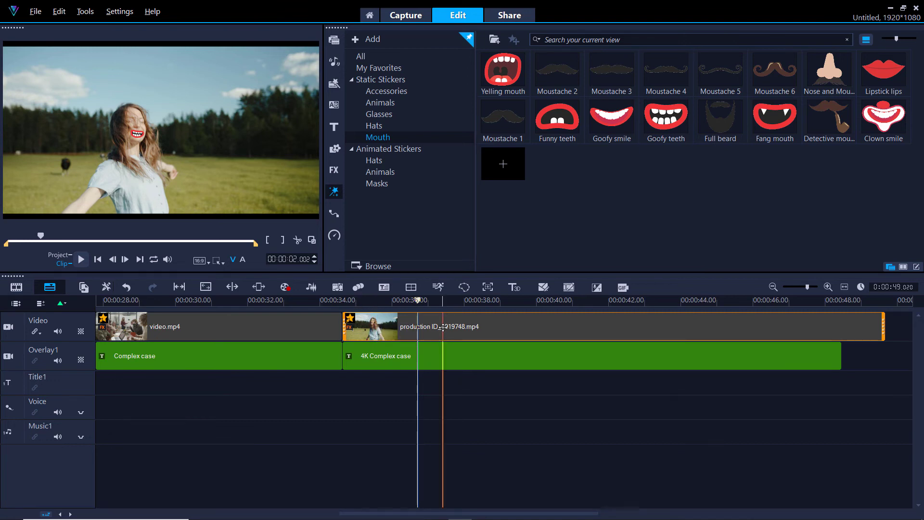
Check the Goofy teeth placement on the female avatar in Edit Sticker and confirm it unchanged.
double_click(443, 326)
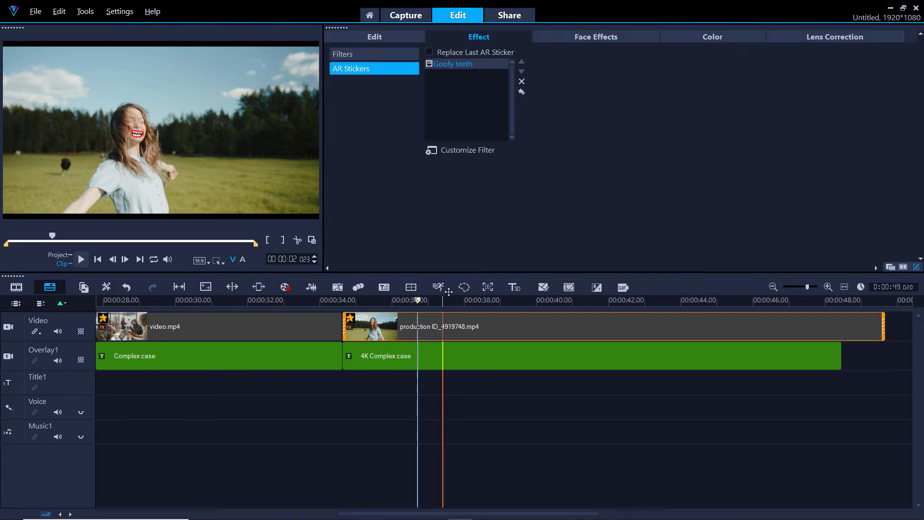
left_click(459, 149)
left_click(561, 364)
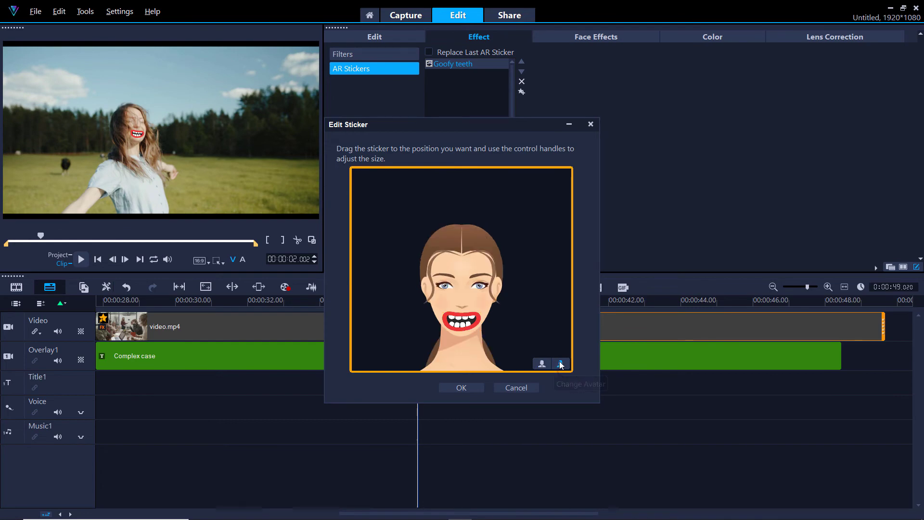
left_click(461, 387)
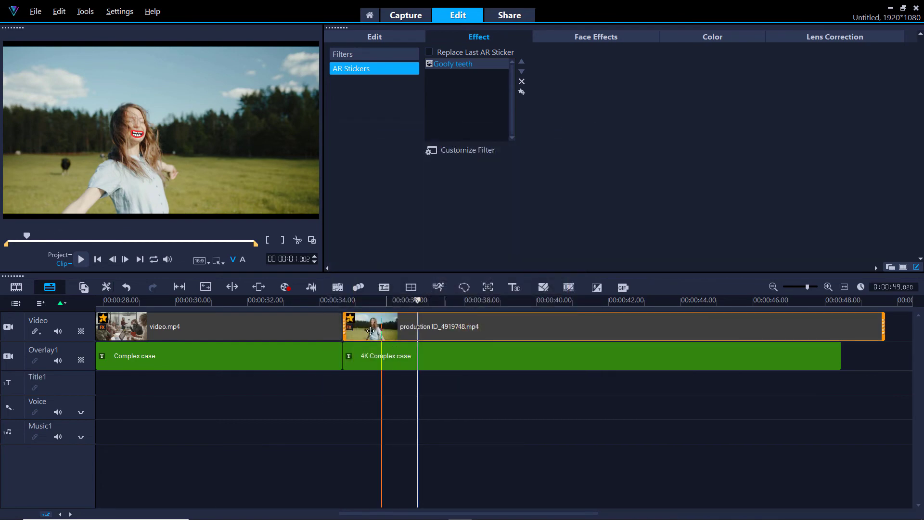